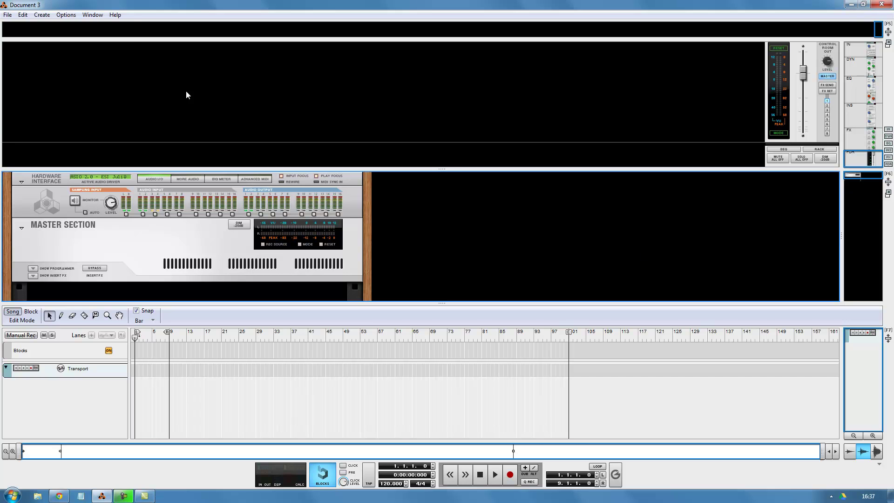
# Step: Create a reMix mixer and an NN19 Digital Sampler in the rack
pyautogui.click(42, 14)
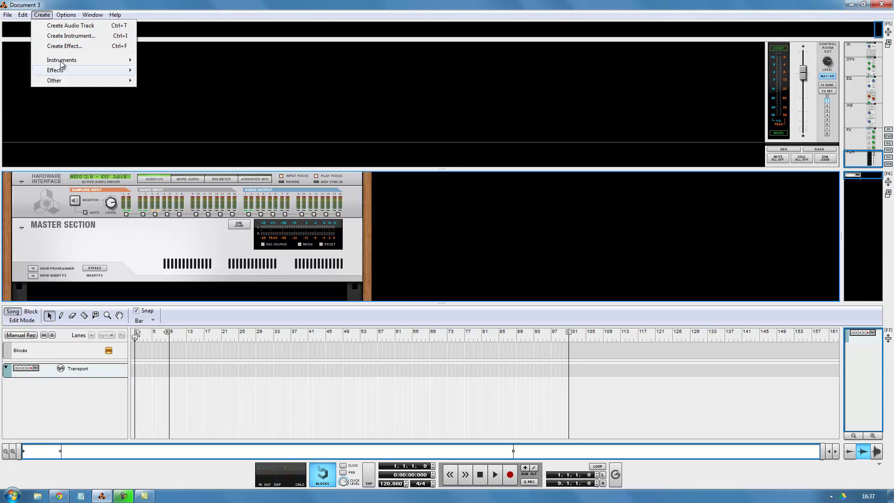
pyautogui.moveTo(72, 82)
pyautogui.click(164, 108)
pyautogui.click(42, 14)
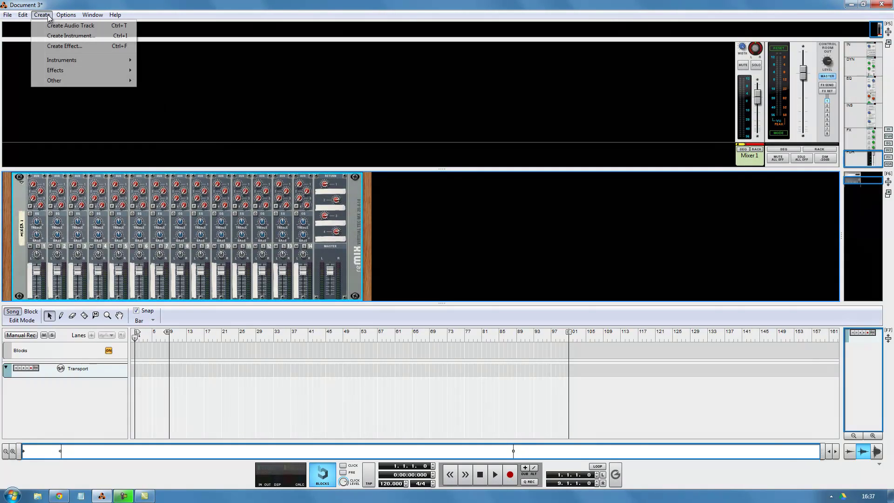
pyautogui.moveTo(90, 62)
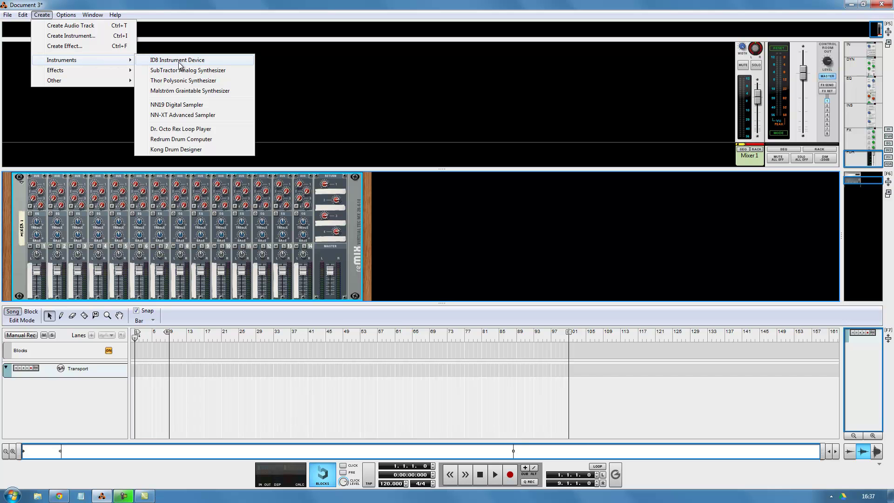
pyautogui.click(178, 107)
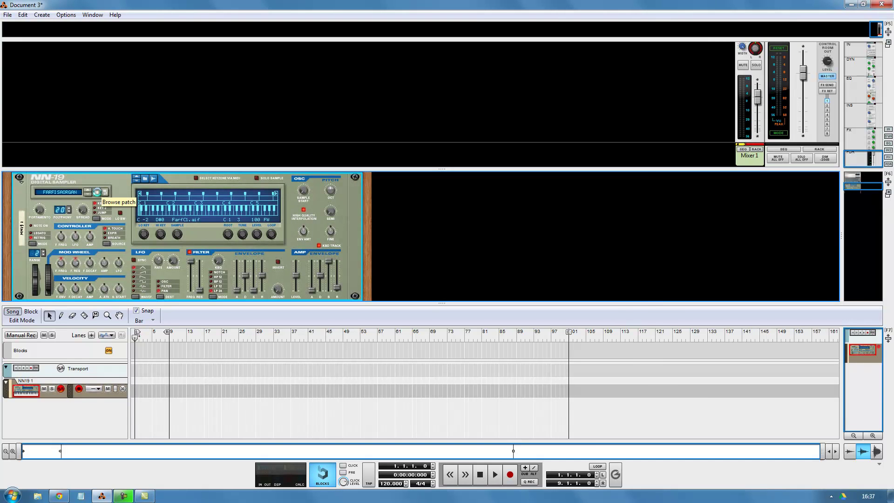
# Step: Load the BigStringsPhas.smp patch from the Strings folder into the NN19 sampler
pyautogui.click(97, 191)
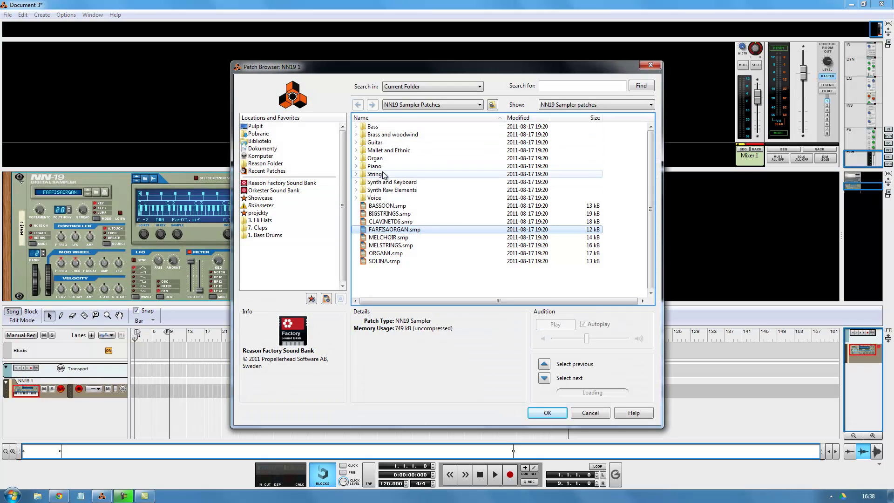
pyautogui.doubleClick(376, 174)
pyautogui.click(385, 198)
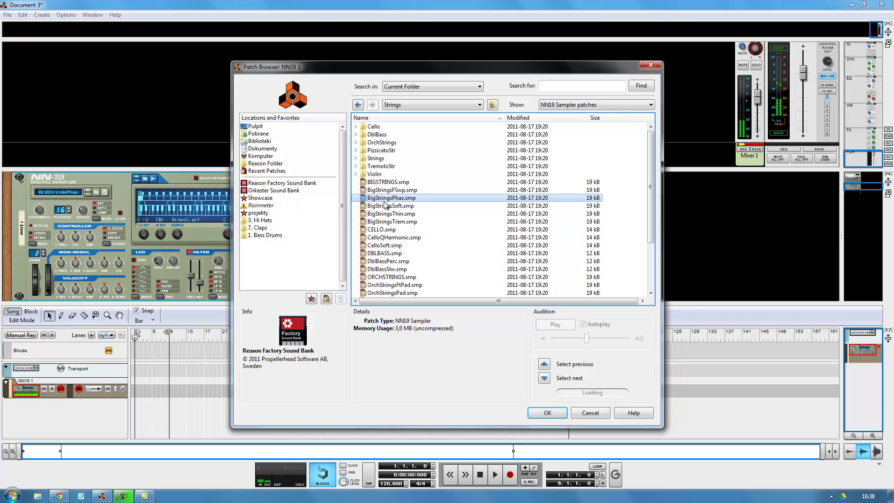
pyautogui.press('Return')
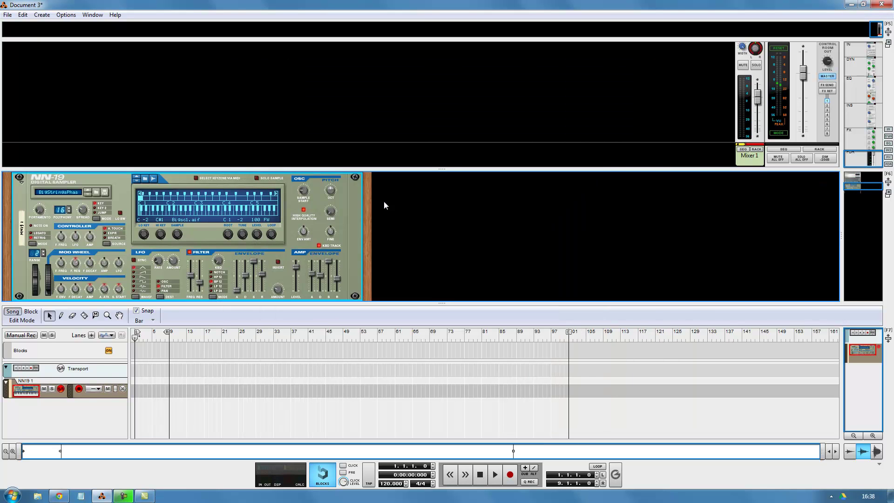
# Step: Record a four-bar looped part on the NN19 track at tempo 90, with the right locator at bar 5 and click and precount on
pyautogui.moveTo(167, 332); pyautogui.dragTo(153, 335)
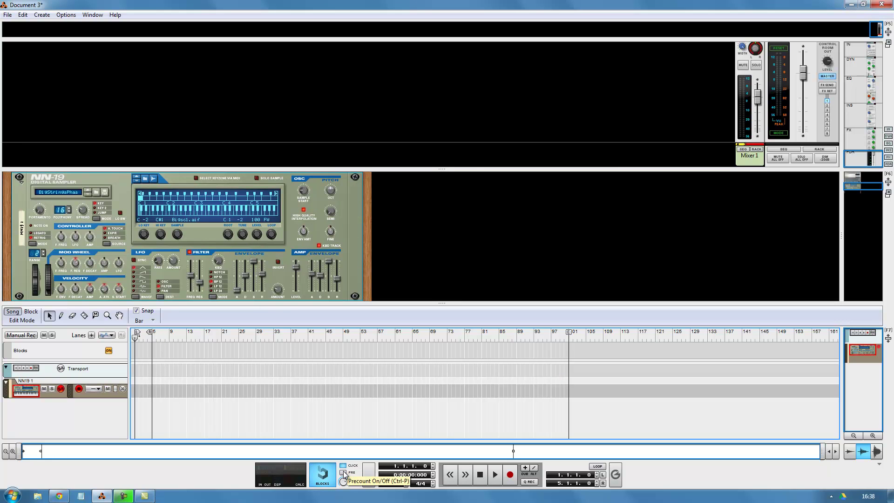
pyautogui.click(386, 486)
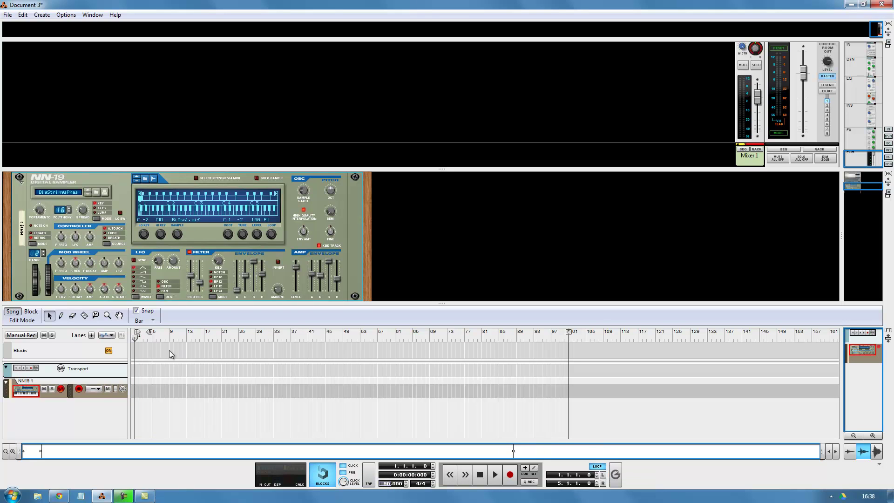
pyautogui.click(509, 474)
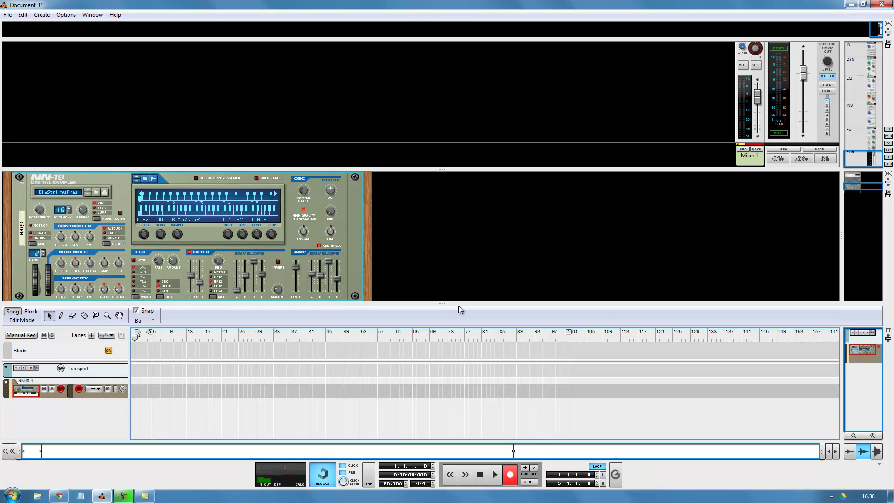
pyautogui.press('space')
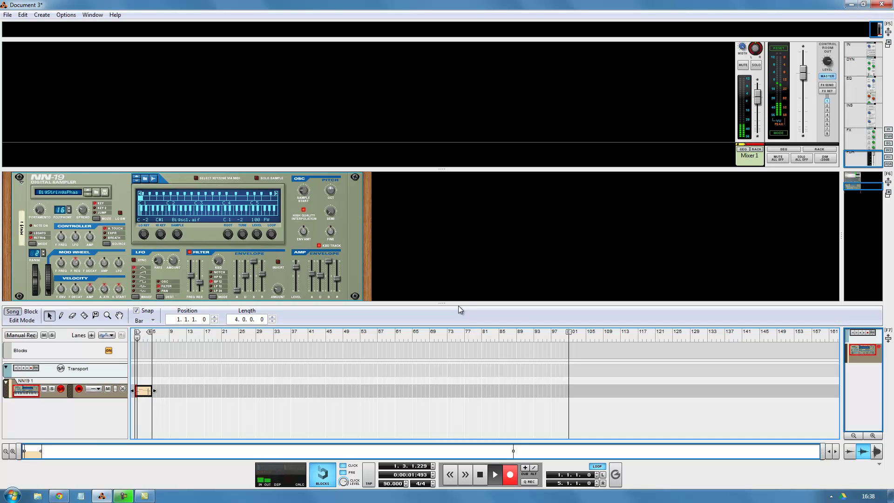
pyautogui.press('space')
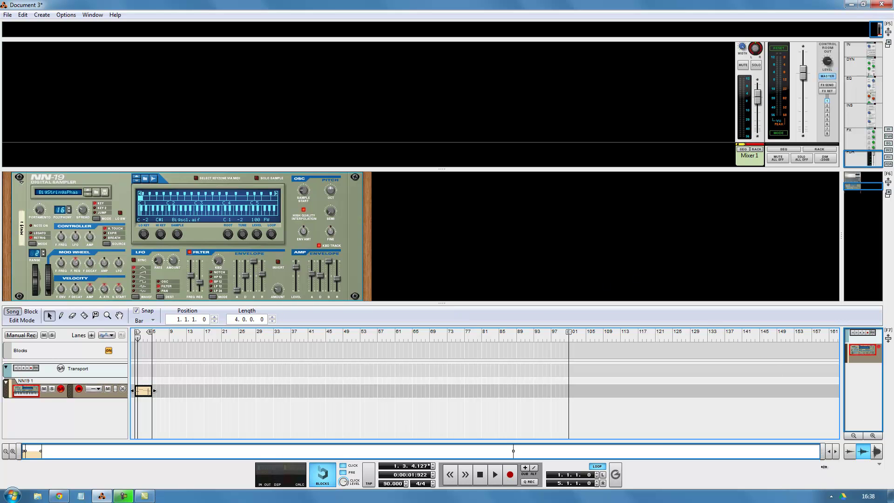
# Step: Add an Alligator Filter Gate effect to the NN19 sampler and enlarge the rack area to show the whole device
pyautogui.moveTo(811, 450); pyautogui.dragTo(336, 451)
pyautogui.rightClick(345, 235)
pyautogui.moveTo(368, 233)
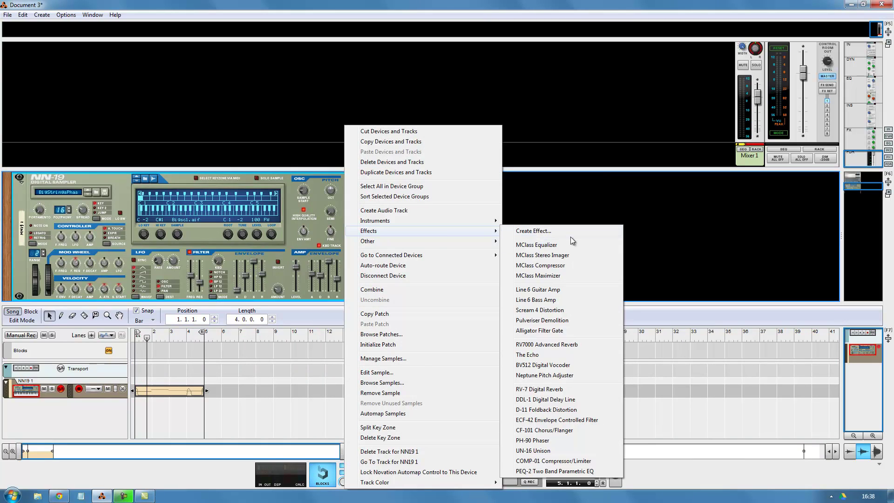
pyautogui.click(553, 332)
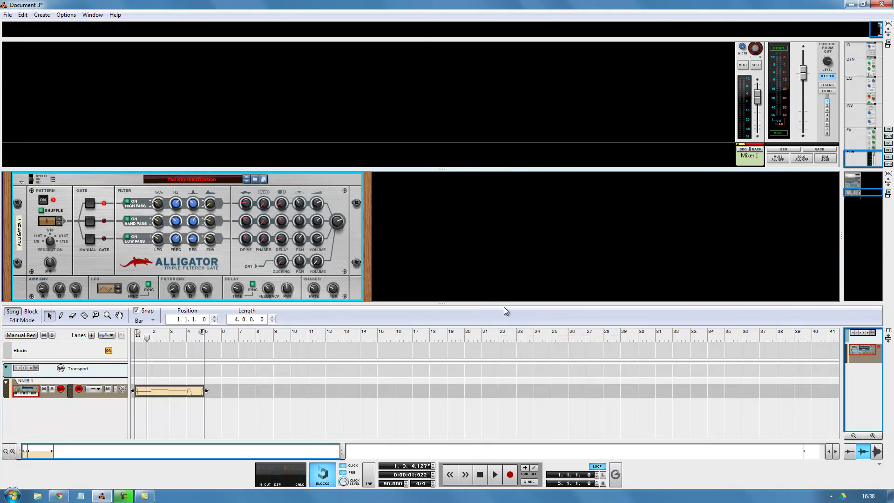
pyautogui.moveTo(447, 168); pyautogui.dragTo(447, 116)
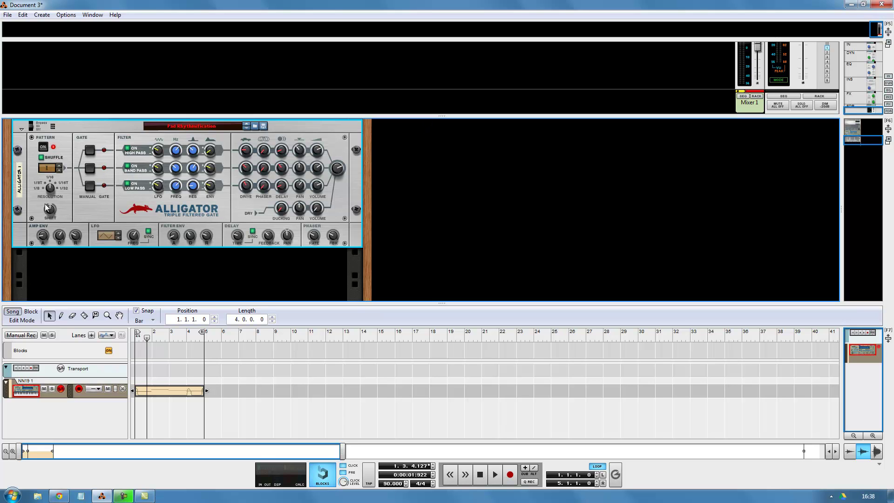
# Step: Play the recorded loop from bar 1 through the Alligator and try out its pattern Shift control
pyautogui.moveTo(148, 338); pyautogui.dragTo(131, 341)
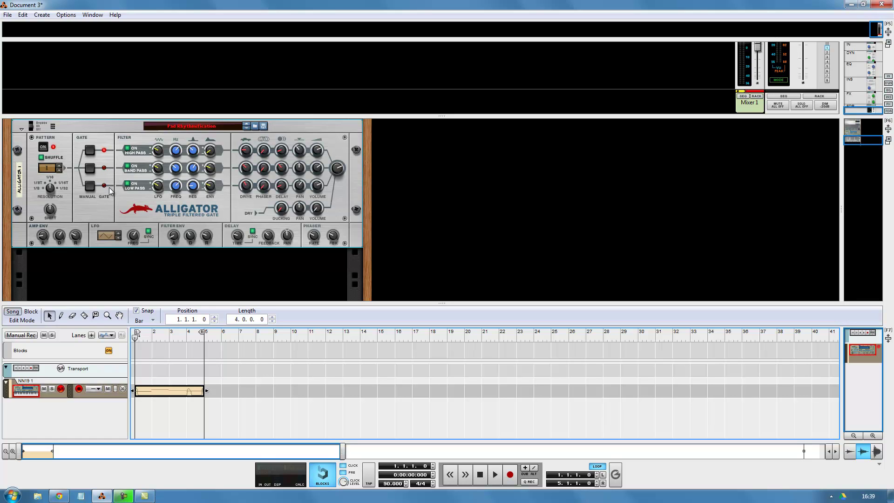
pyautogui.click(106, 154)
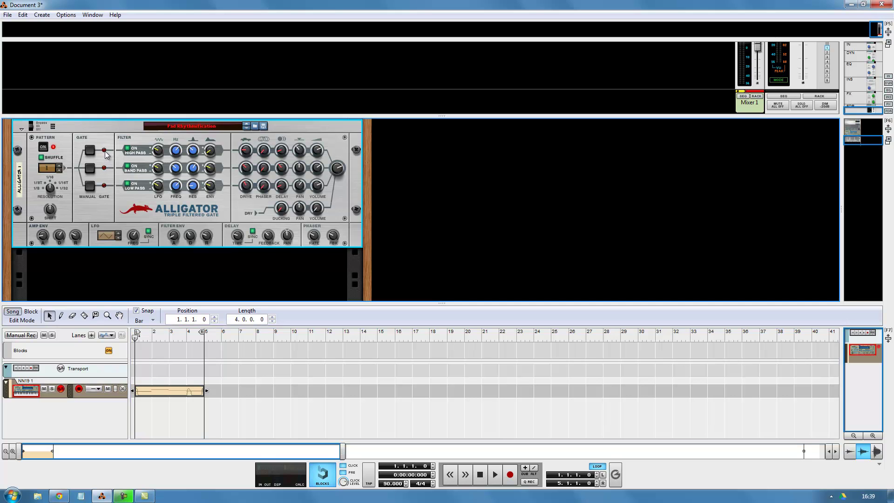
pyautogui.click(129, 152)
pyautogui.press('space')
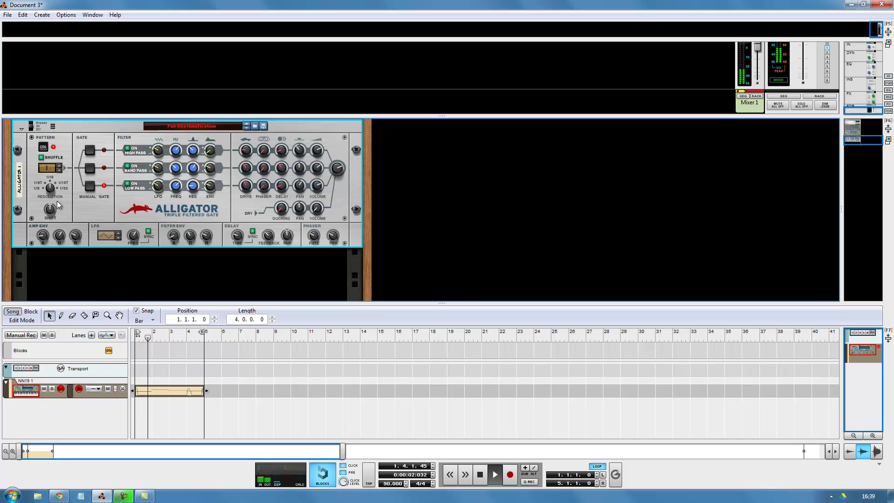
pyautogui.moveTo(52, 210)
pyautogui.moveTo(52, 210); pyautogui.dragTo(53, 185)
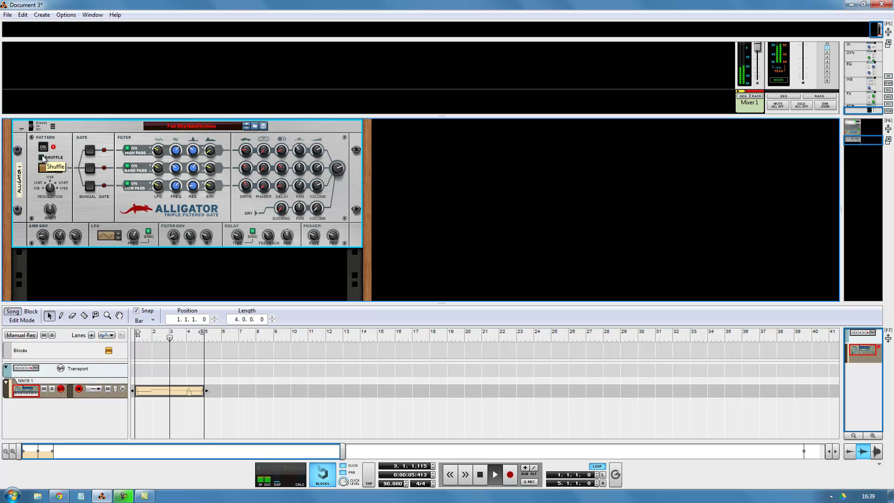
# Step: Audition several of the Alligator's gate patterns during playback and return to pattern 1
pyautogui.click(61, 167)
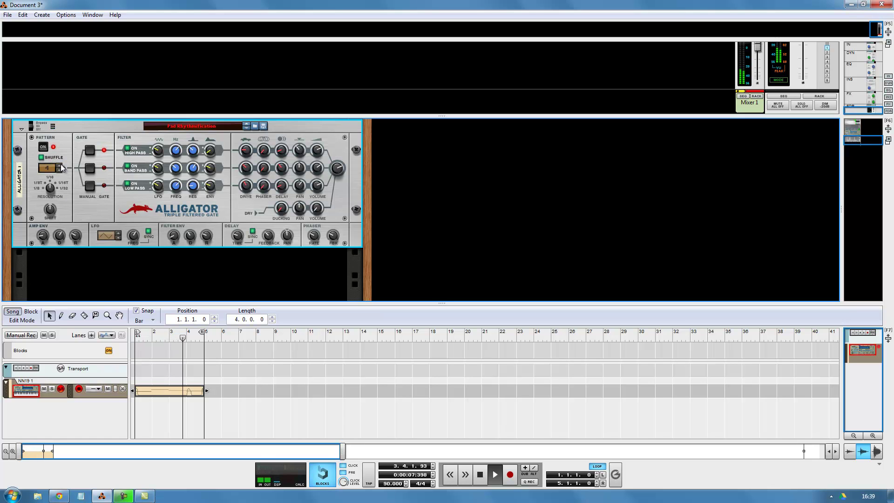
pyautogui.click(59, 166)
pyautogui.click(59, 166)
pyautogui.click(59, 165)
pyautogui.click(60, 171)
pyautogui.click(59, 171)
pyautogui.click(59, 171)
pyautogui.click(60, 170)
pyautogui.click(60, 171)
pyautogui.click(60, 171)
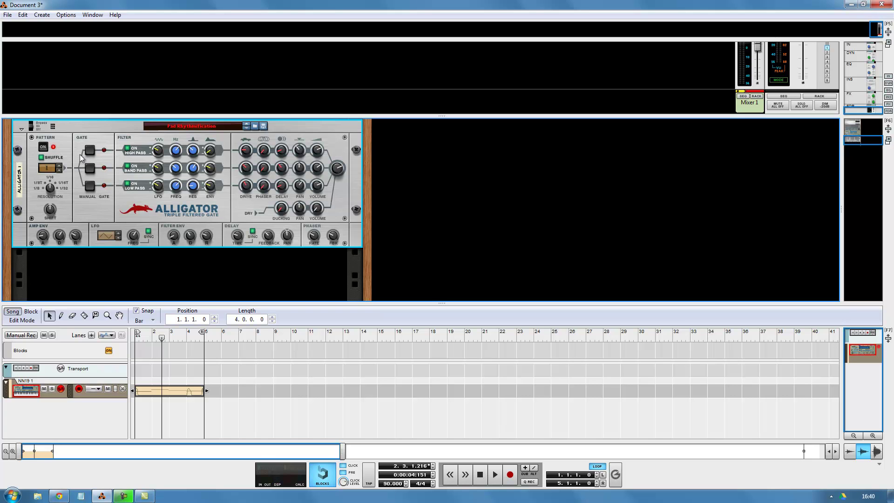
# Step: Play the loop to hear the Alligator's gates, and examine its master volume and high-pass band's filter, effect and pan controls
pyautogui.press('space')
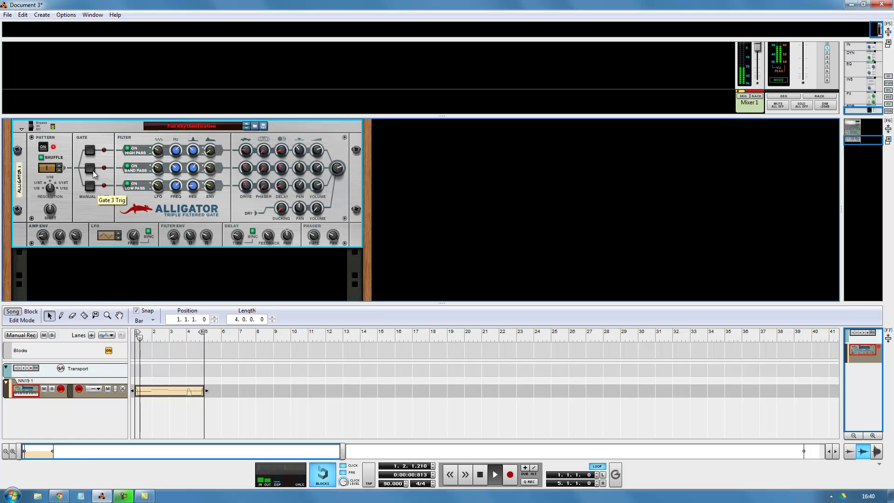
pyautogui.press('space')
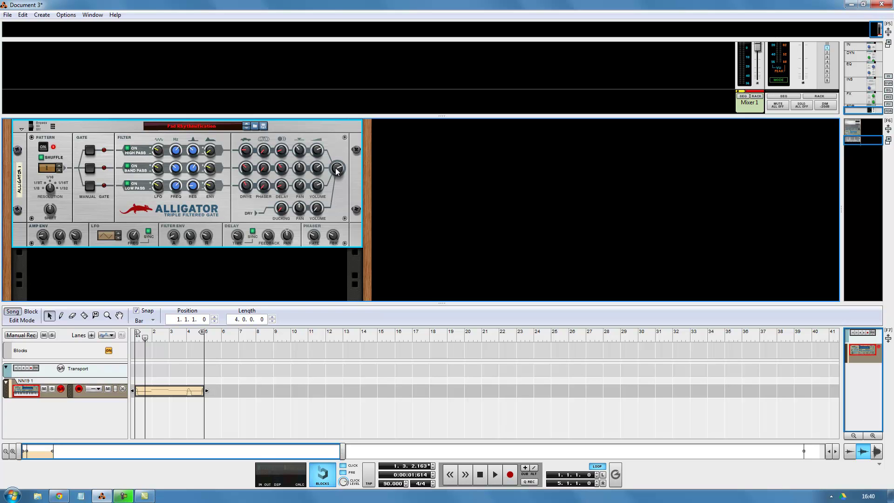
pyautogui.moveTo(338, 172)
pyautogui.moveTo(160, 153)
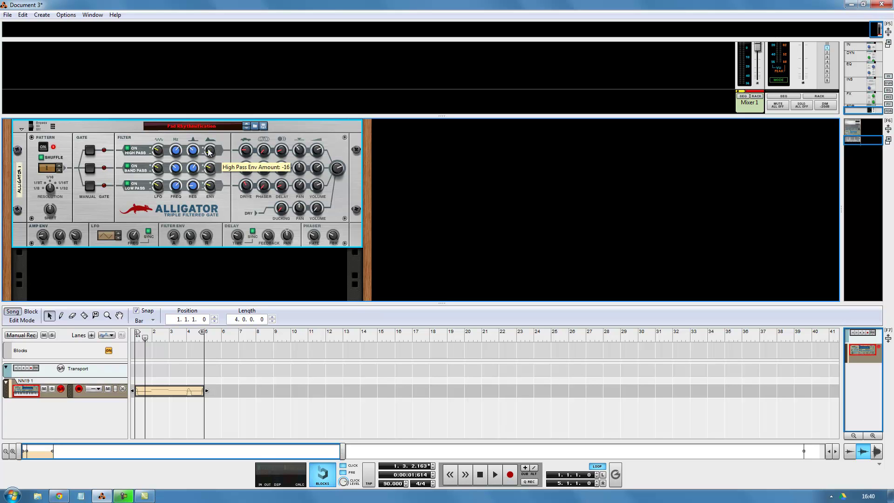
pyautogui.moveTo(263, 153)
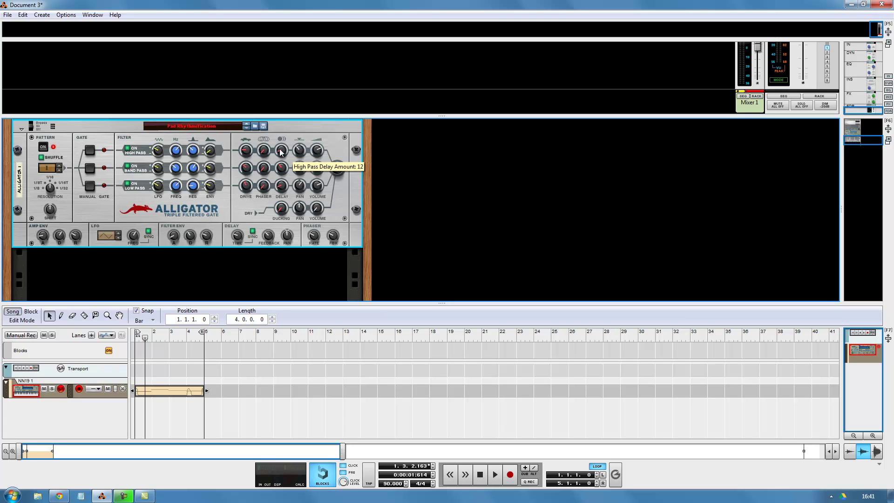
pyautogui.moveTo(295, 152)
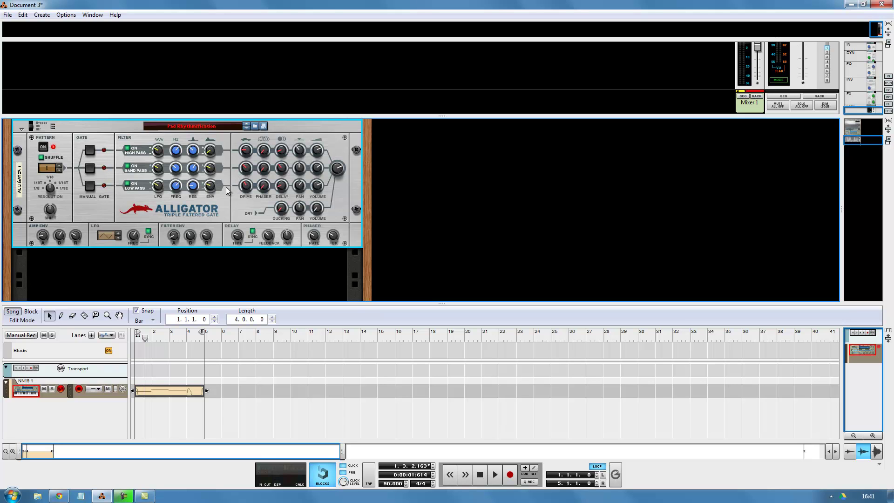
# Step: Play the loop from the start and adjust the Alligator's filter band LFO and pan amounts while listening
pyautogui.click(141, 334)
pyautogui.press('space')
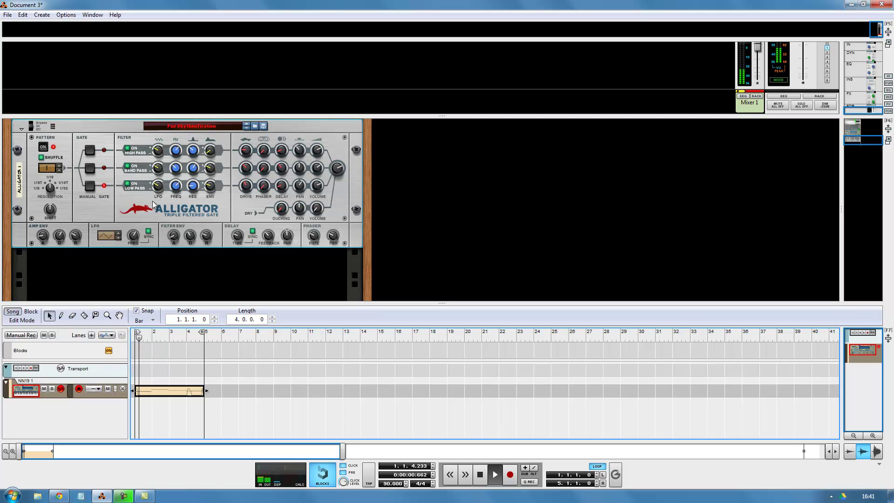
pyautogui.click(158, 171)
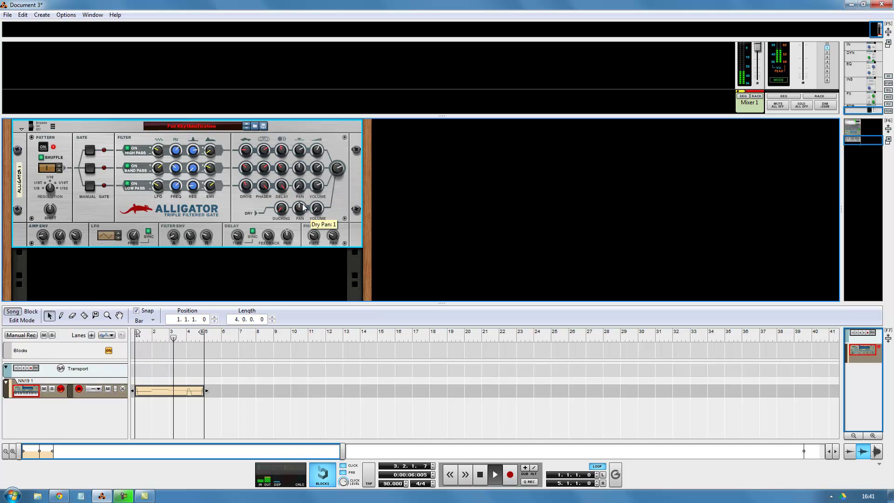
pyautogui.press('space')
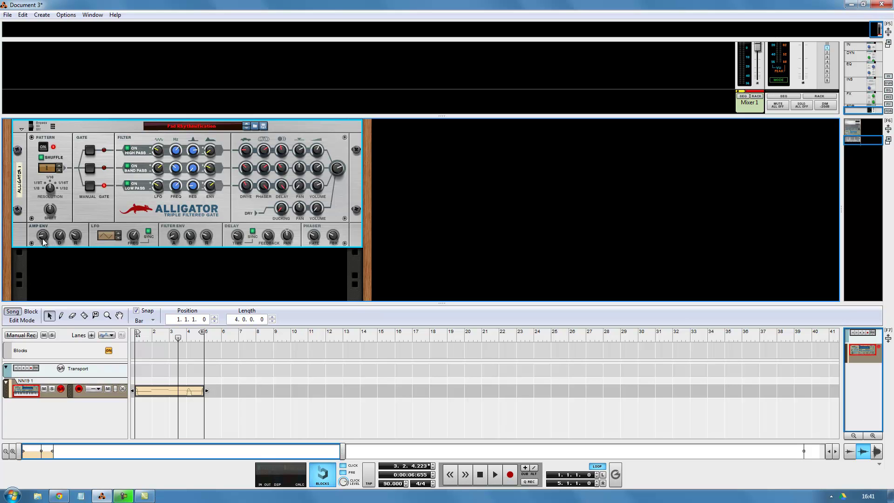
pyautogui.moveTo(40, 239)
# Step: Play the loop from bar 1 and audition the Alligator patches from Critical Bands back through Bottom Out in the patch browser
pyautogui.click(480, 475)
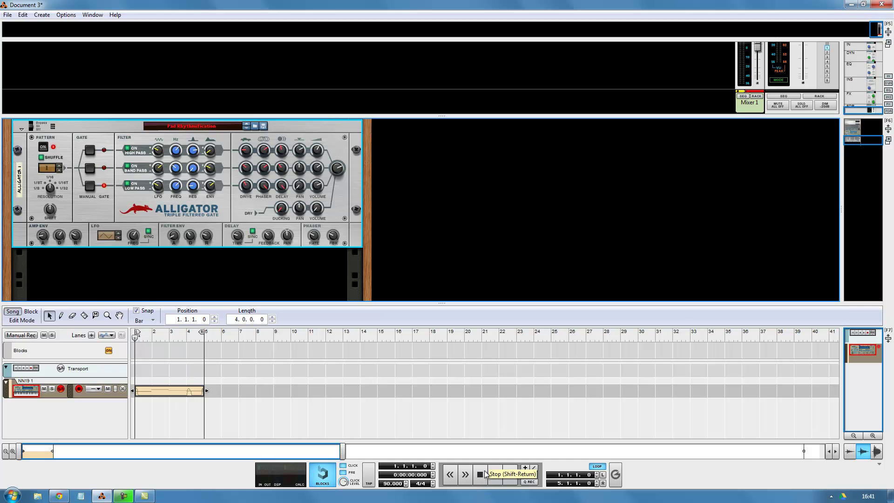
pyautogui.click(495, 474)
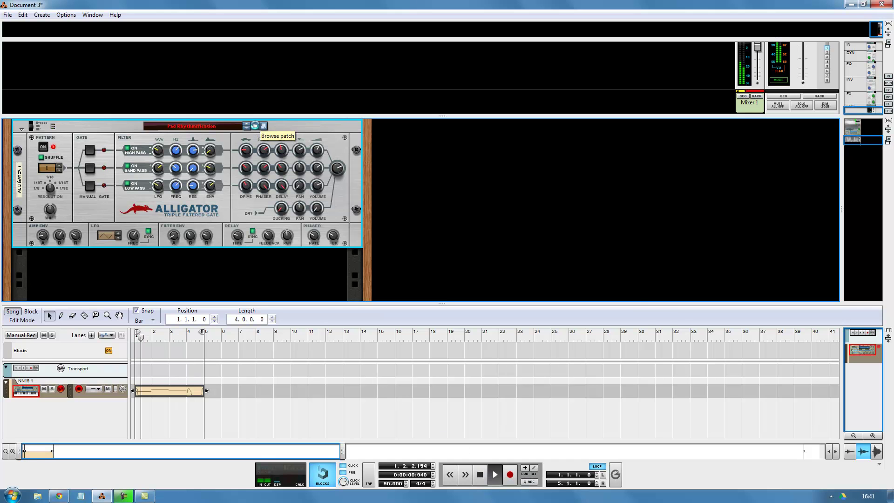
pyautogui.click(255, 126)
pyautogui.click(371, 198)
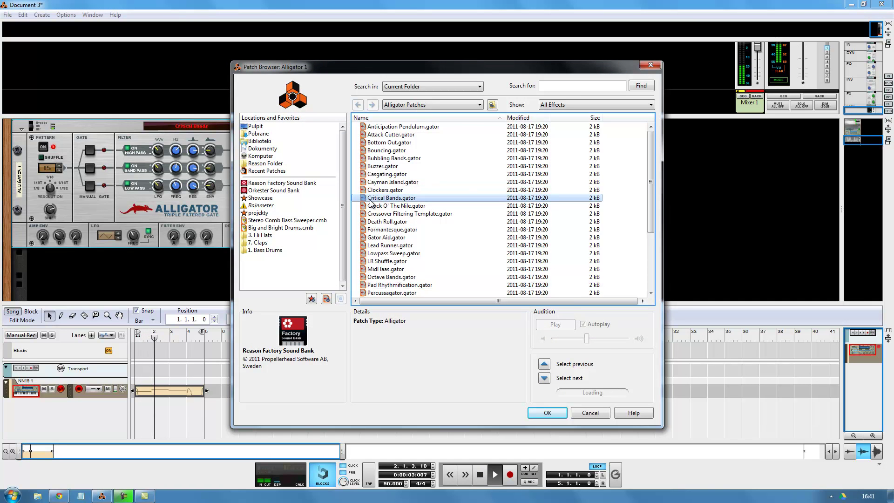
pyautogui.press('Up')
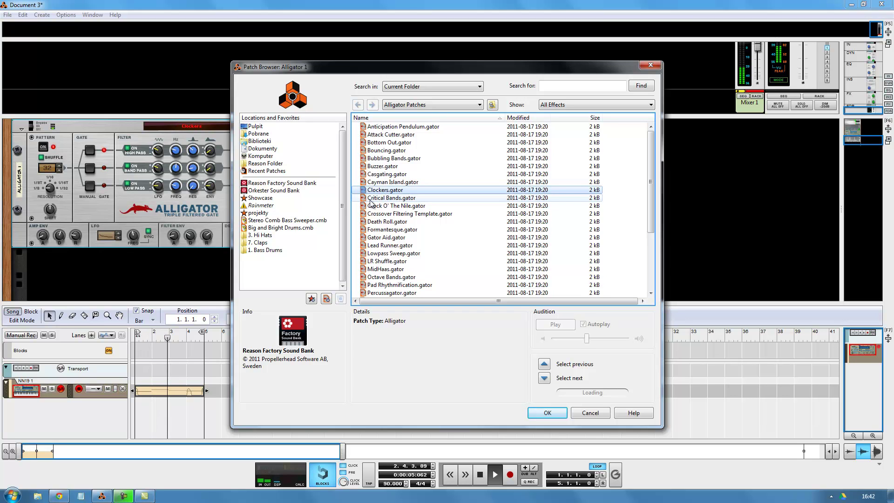
pyautogui.press('Up')
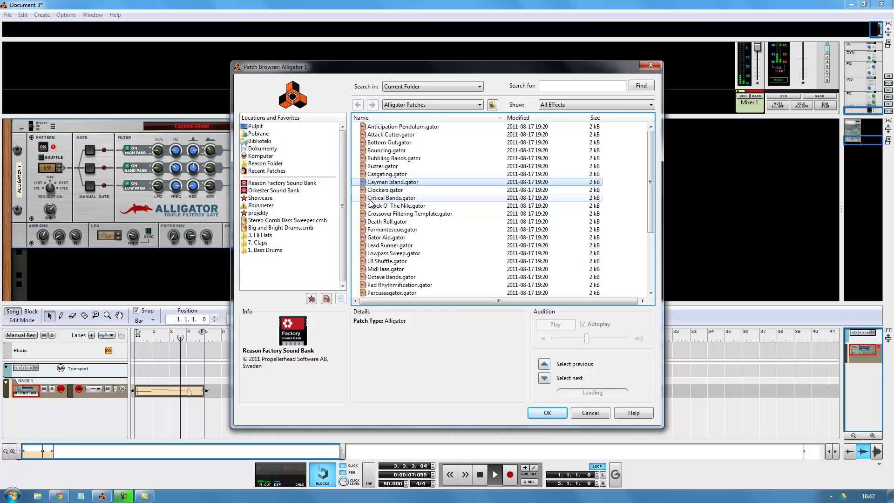
pyautogui.press('Up')
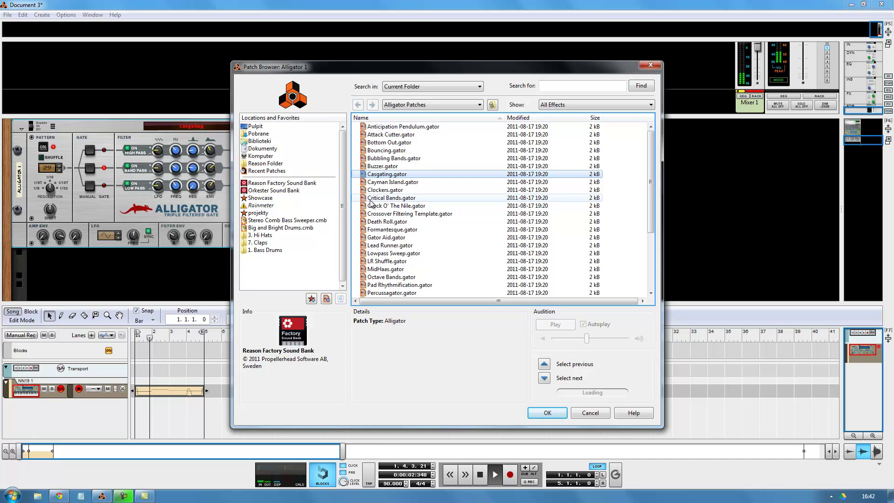
pyautogui.press('Up')
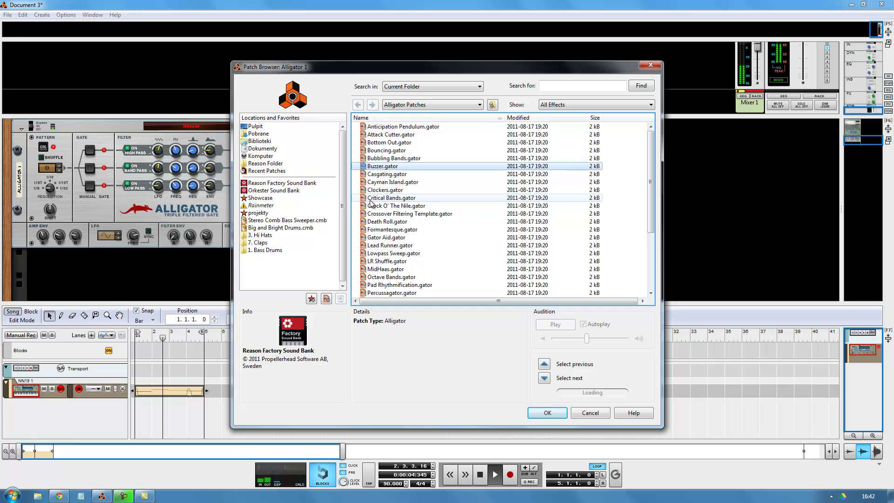
pyautogui.press('Up')
pyautogui.press('Up')
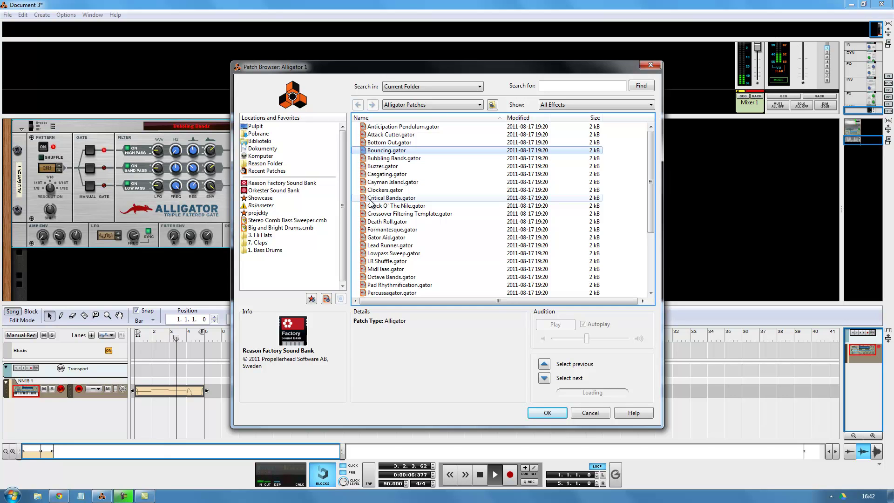
pyautogui.press('Up')
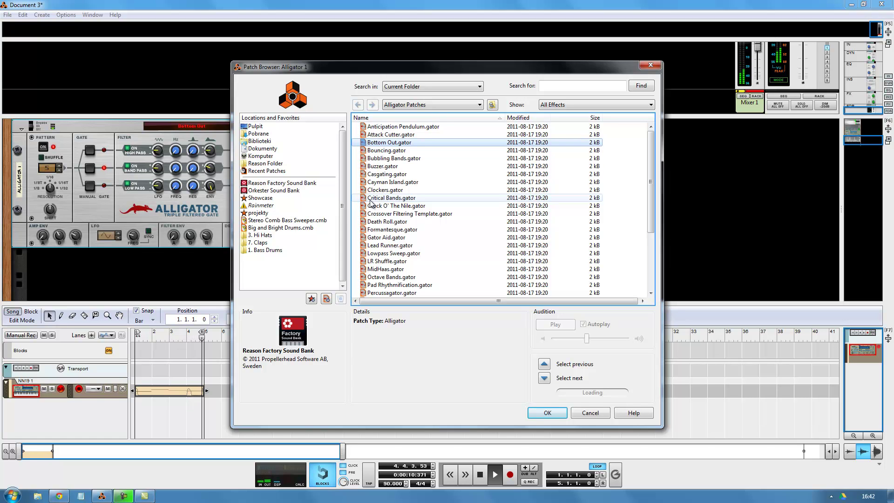
# Step: Audition the Attack Cutter patch and load the Lead Runner patch into the Alligator
pyautogui.click(387, 135)
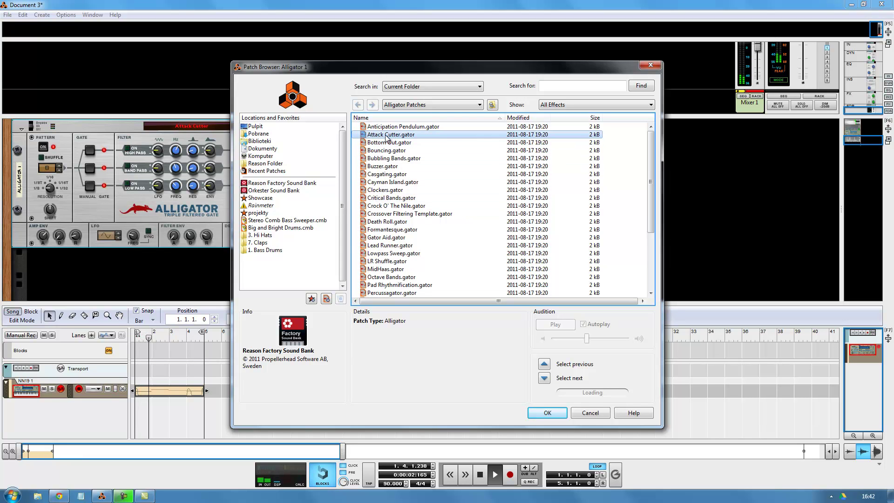
pyautogui.click(392, 246)
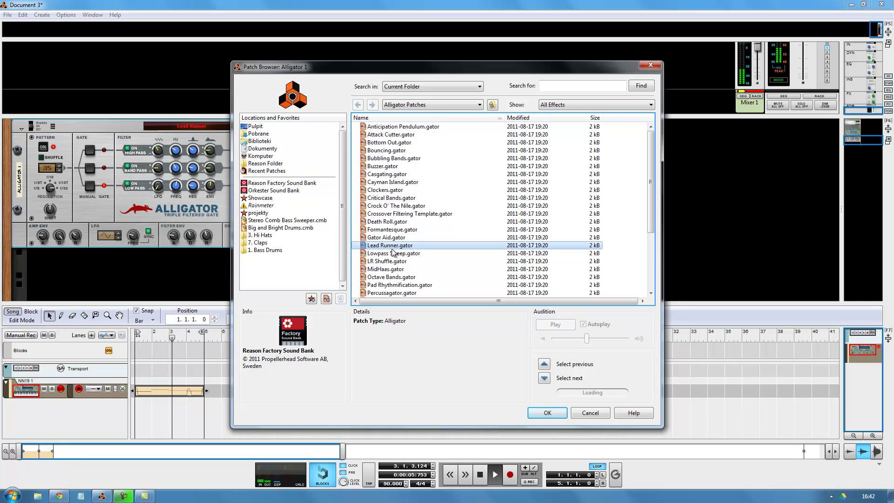
pyautogui.doubleClick(390, 245)
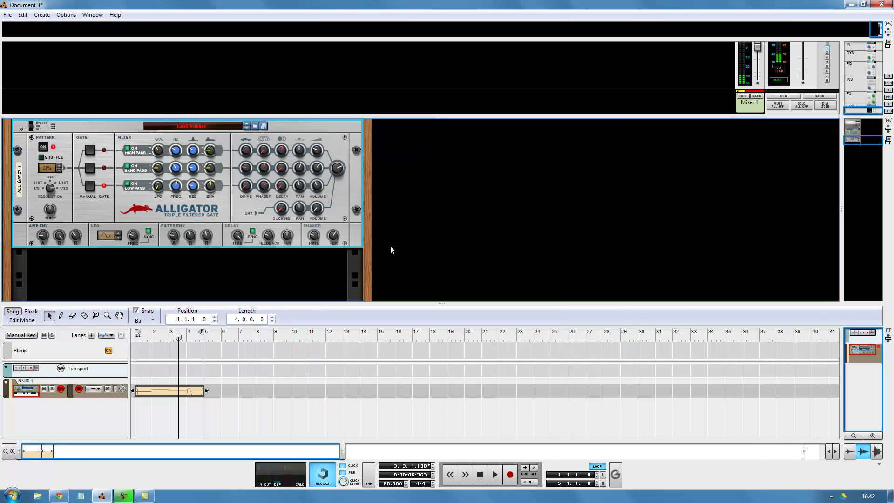
# Step: Toggle the metronome click and delete the Alligator from the rack
pyautogui.click(343, 465)
pyautogui.press('Delete')
pyautogui.press('Return')
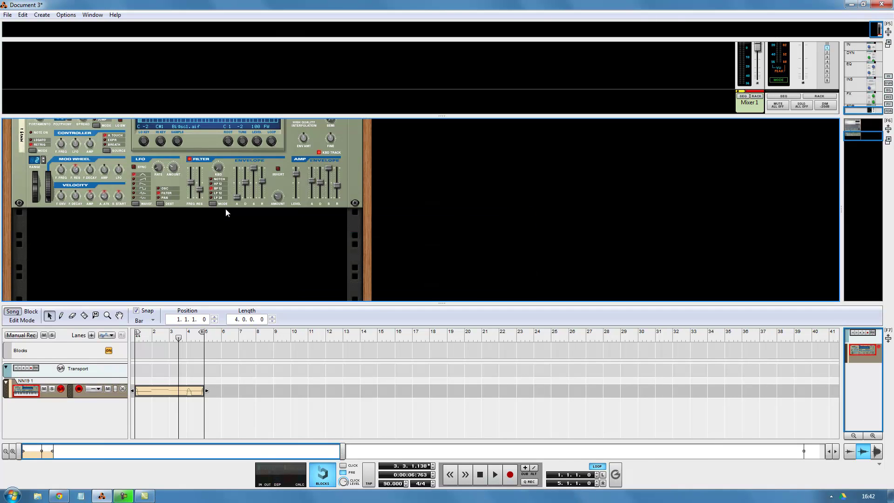
# Step: Add an ECF-42 Envelope Controlled Filter to the NN19 sampler
pyautogui.rightClick(214, 147)
pyautogui.moveTo(264, 230)
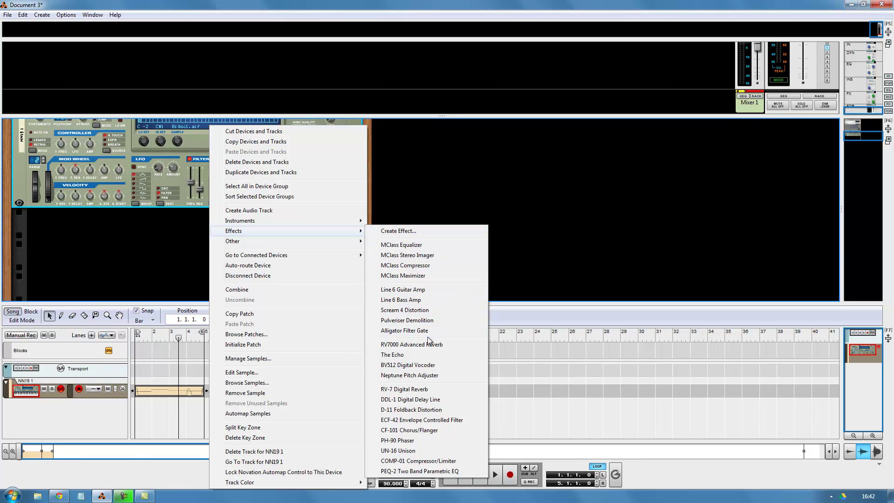
pyautogui.click(432, 421)
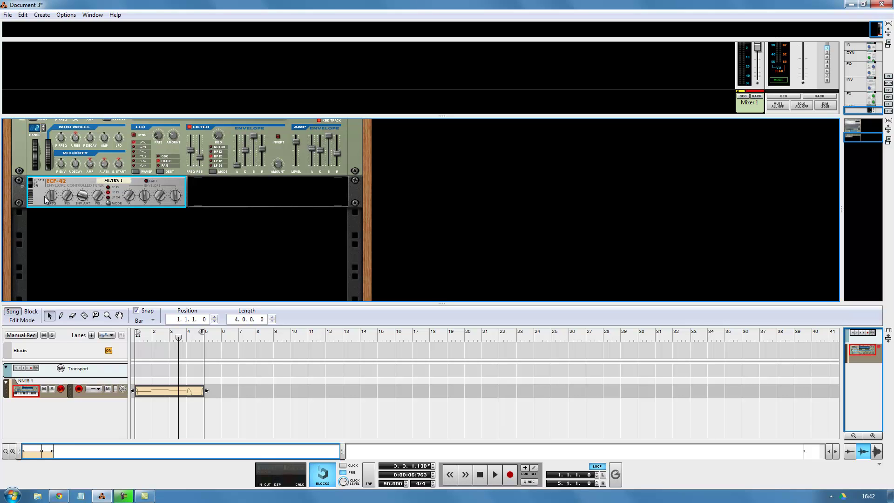
# Step: Play the loop from bar 1 to hear the ECF-42's frequency control acting on the strings, and stop playback
pyautogui.moveTo(51, 198)
pyautogui.click(138, 332)
pyautogui.press('space')
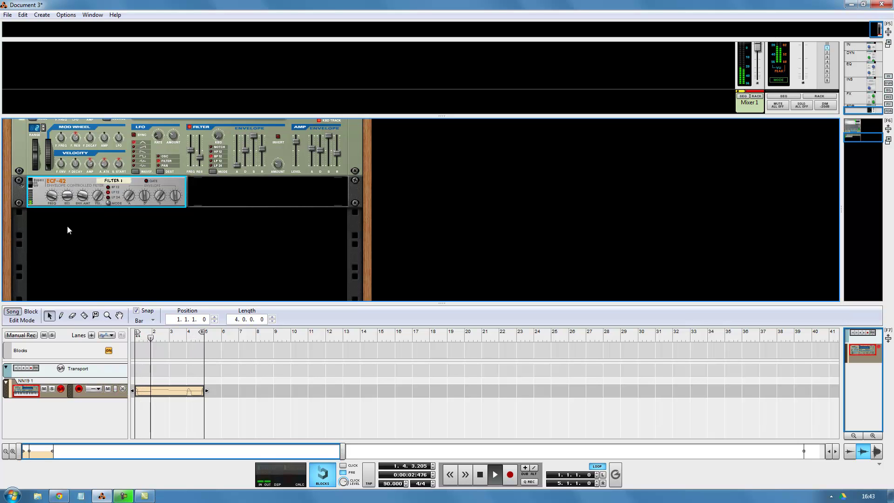
pyautogui.press('space')
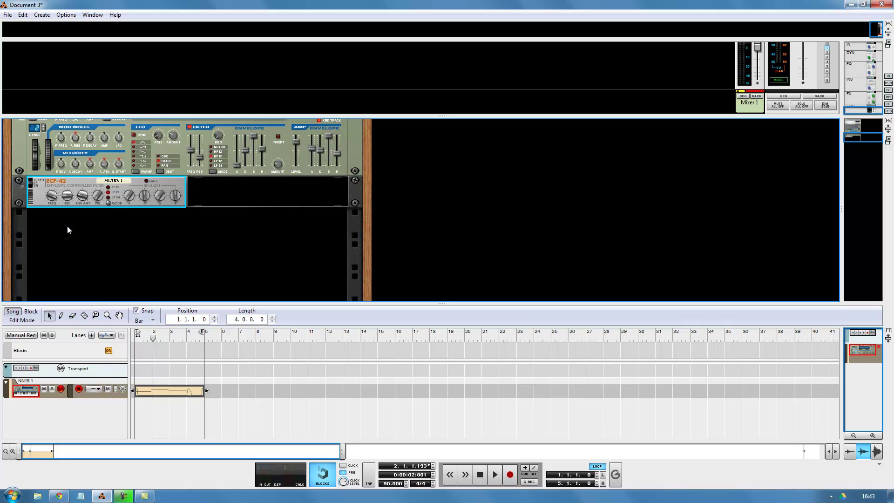
# Step: Set the ECF-42's filter mode to LP 24 and play the loop briefly to hear it
pyautogui.click(109, 196)
pyautogui.press('space')
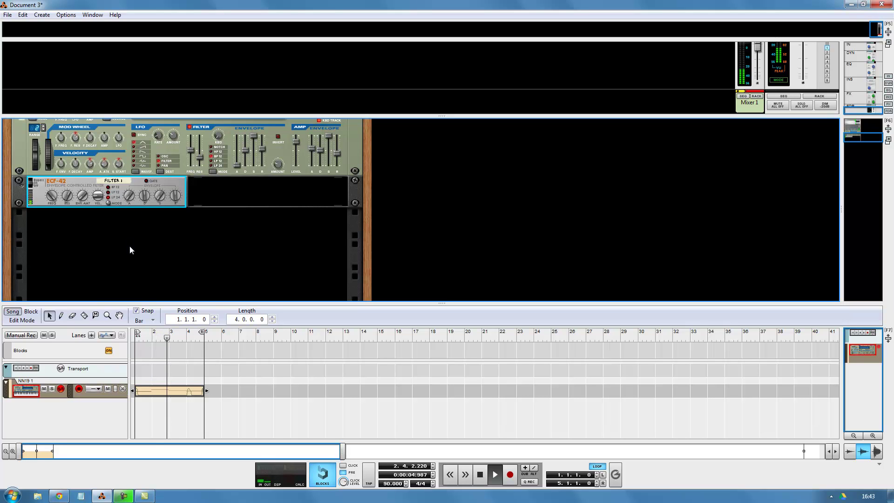
pyautogui.press('space')
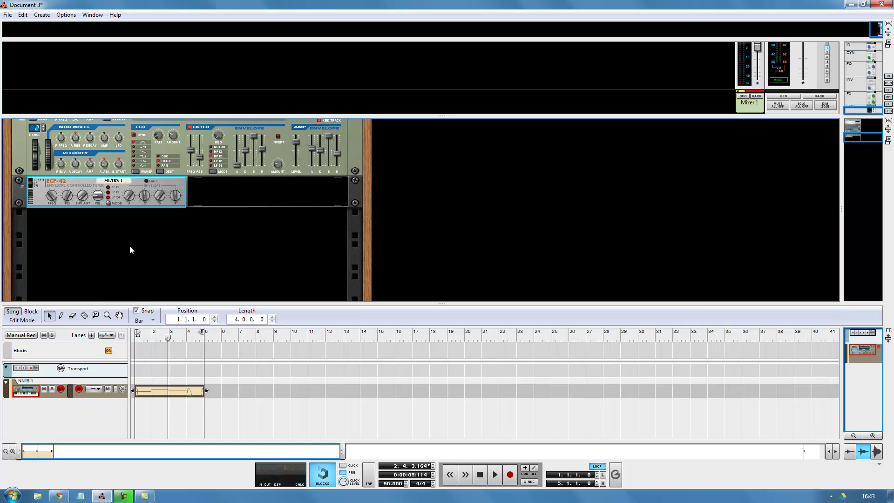